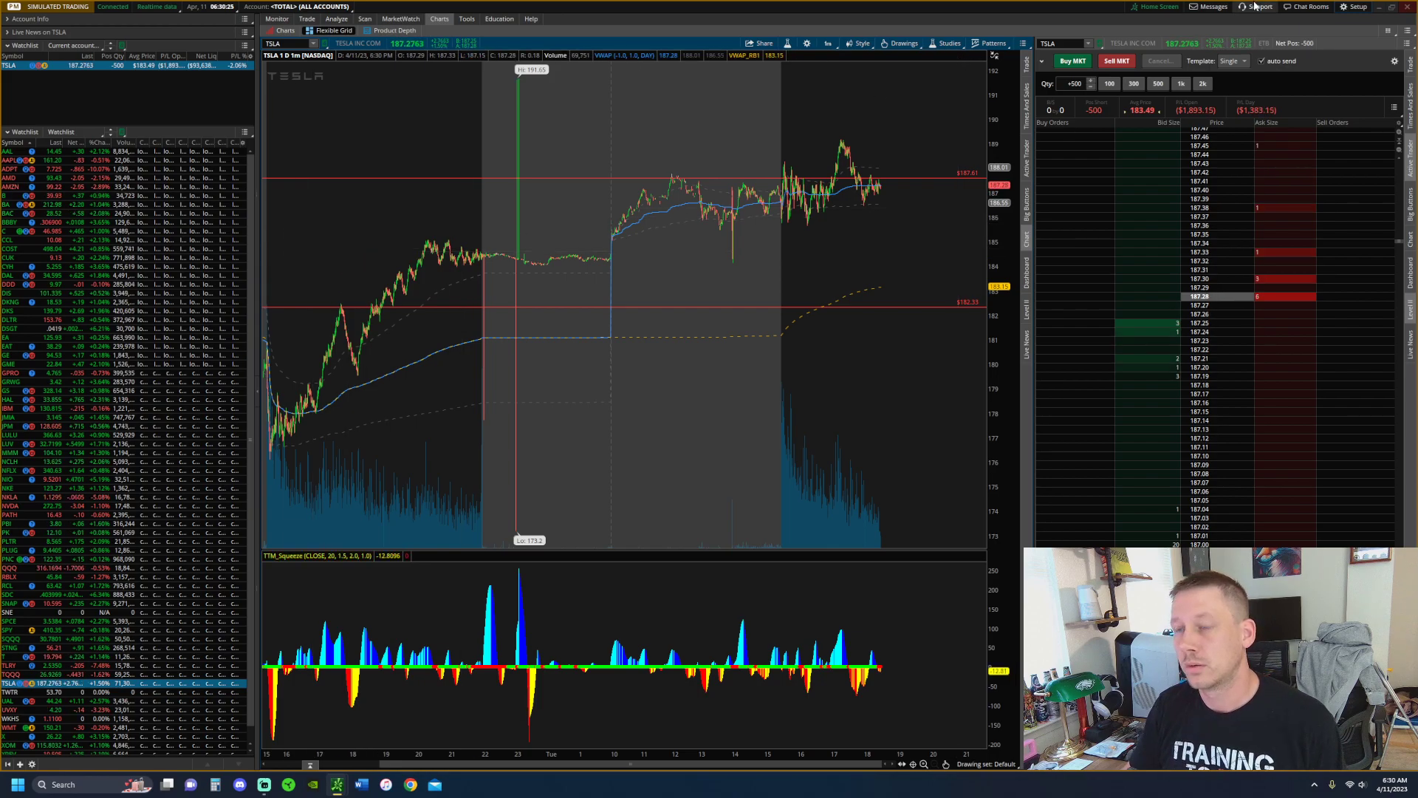
- Open Application Settings from the Setup menu to show User Setup
left_click(1348, 10)
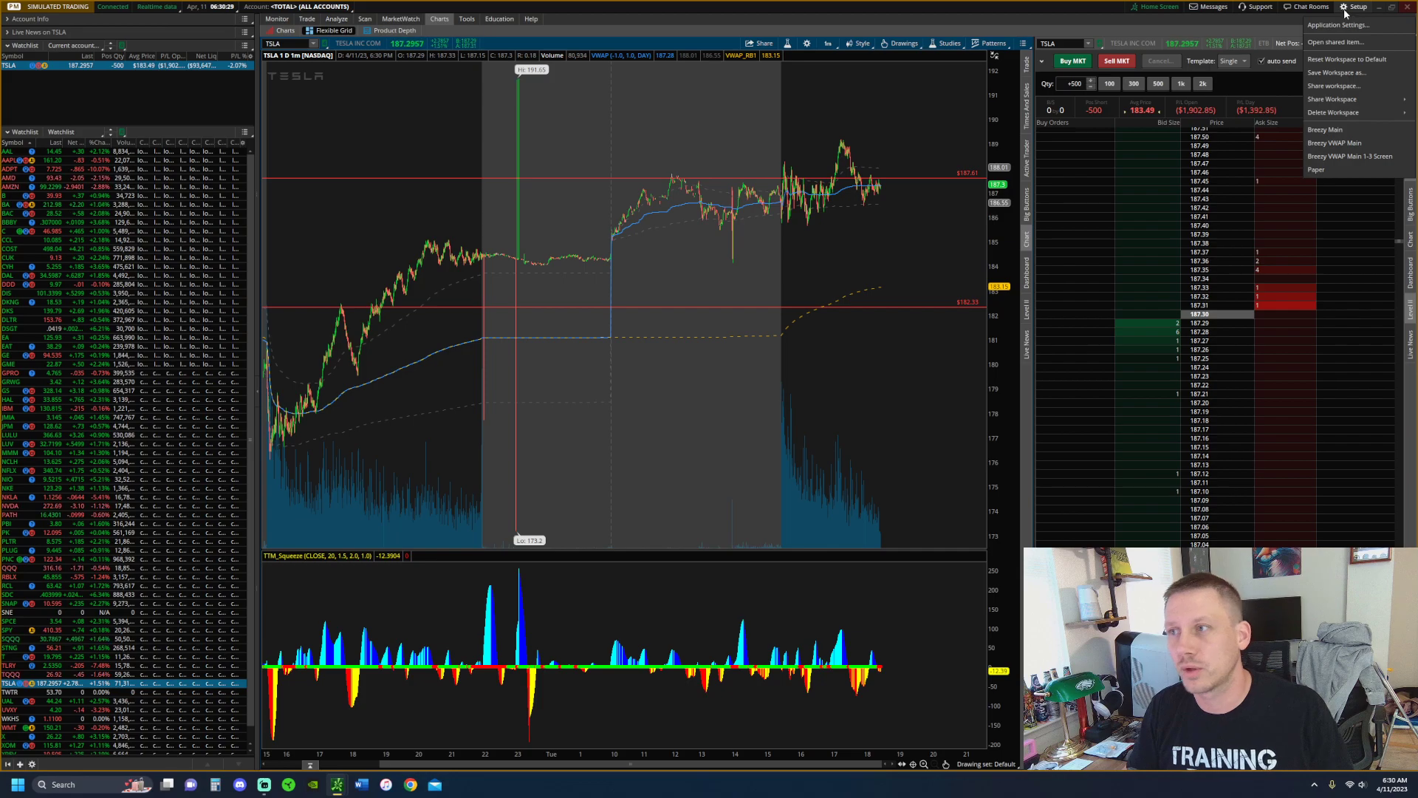
left_click(1338, 24)
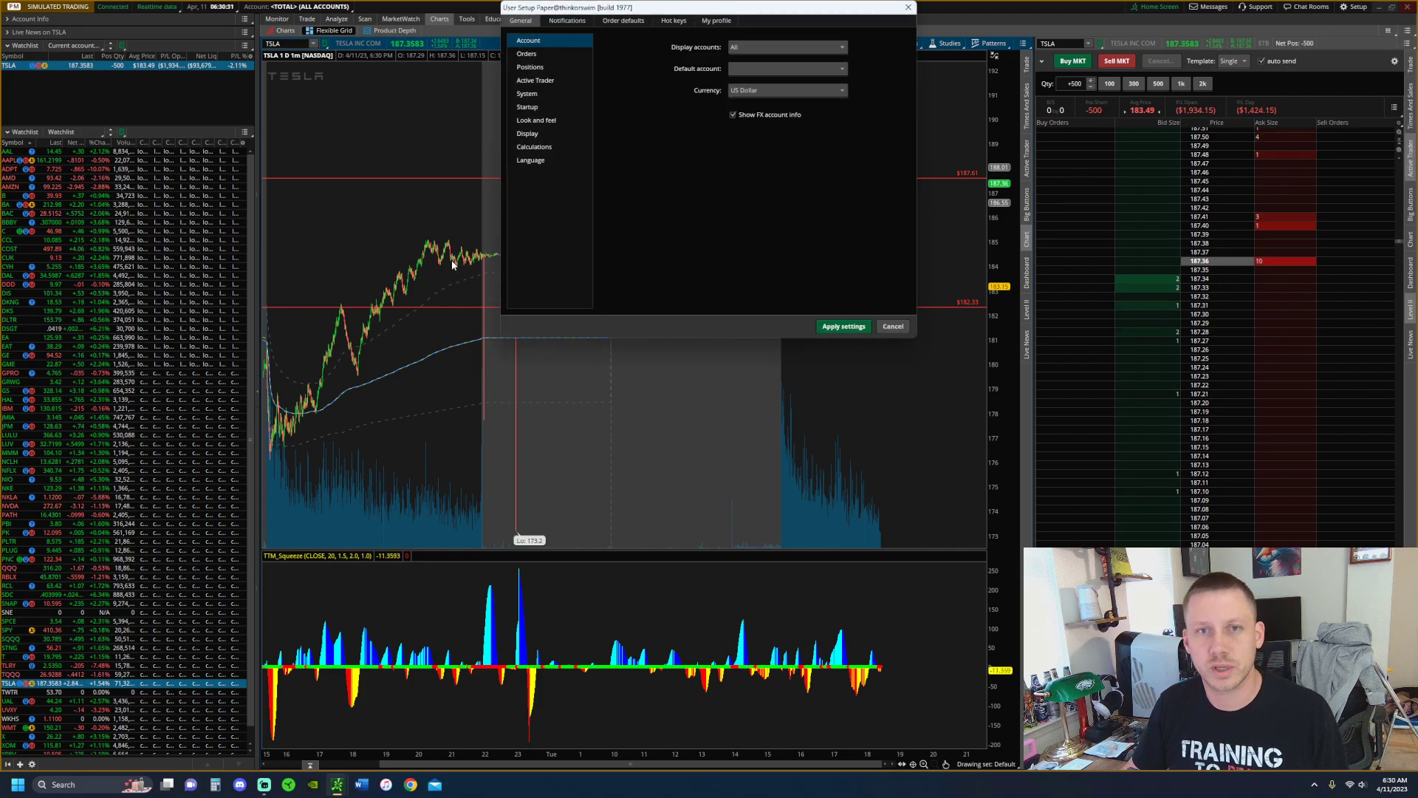
- Switch User Setup to the Hot keys tab listing all shortcut assignments
left_click(679, 21)
scroll(640, 103, "down", 5)
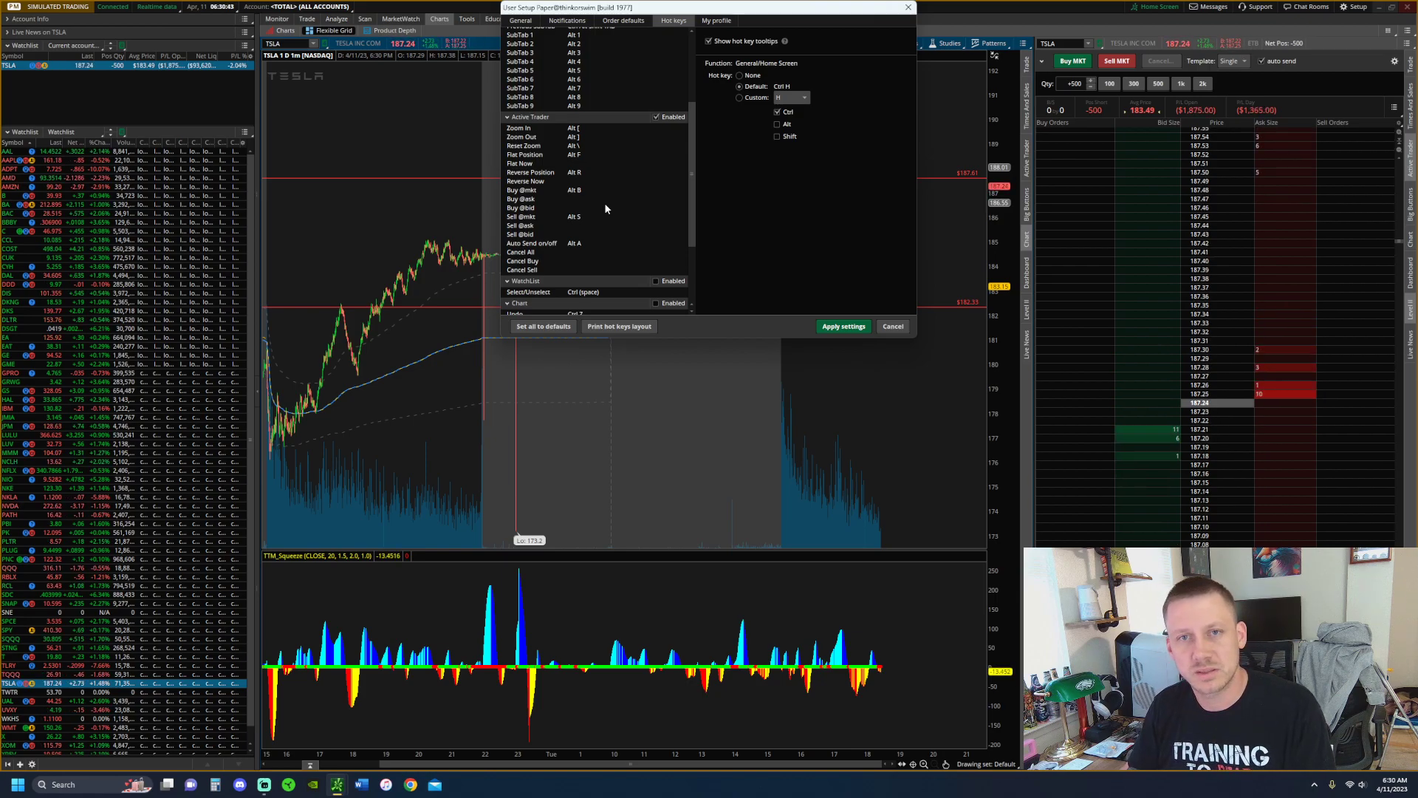
scroll(569, 218, "down", 3)
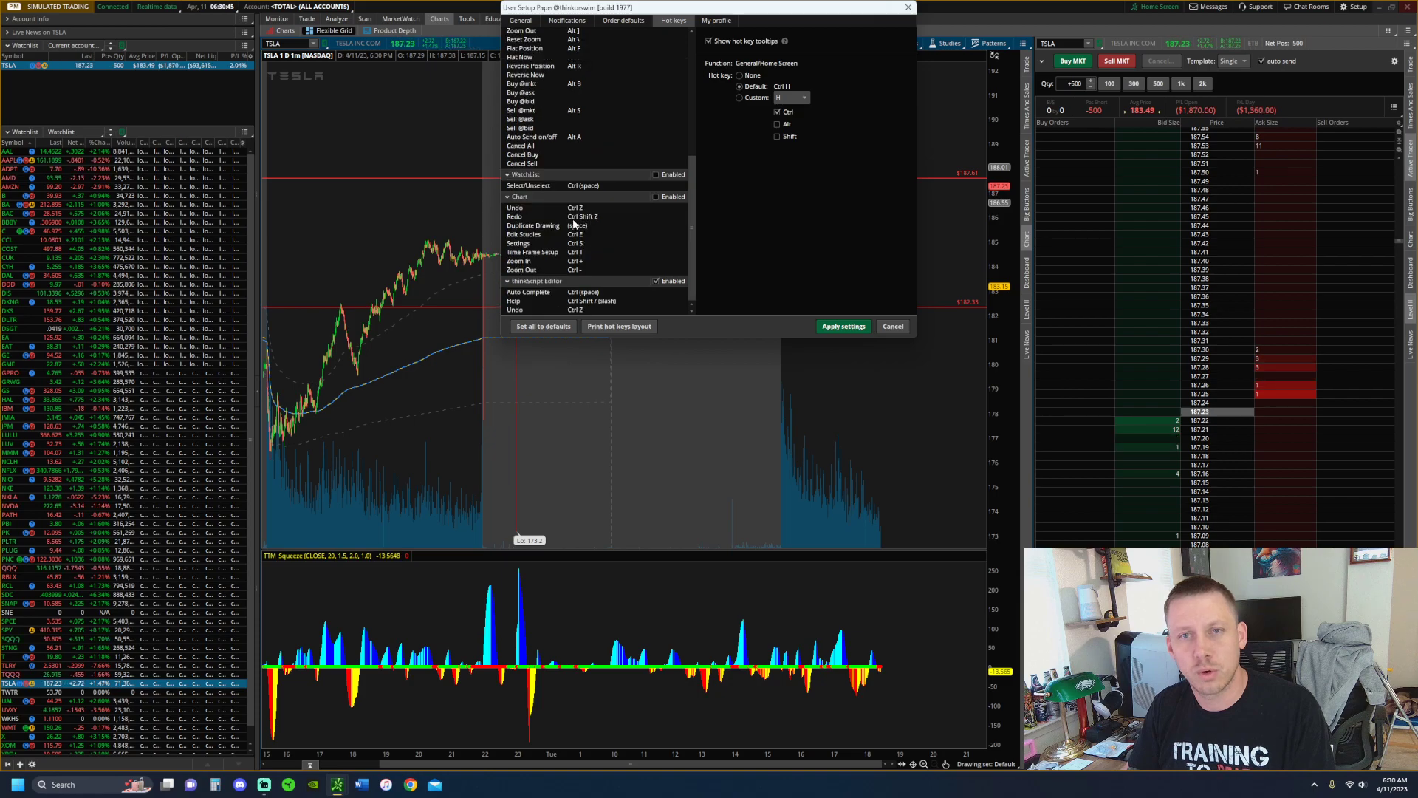
scroll(575, 224, "up", 10)
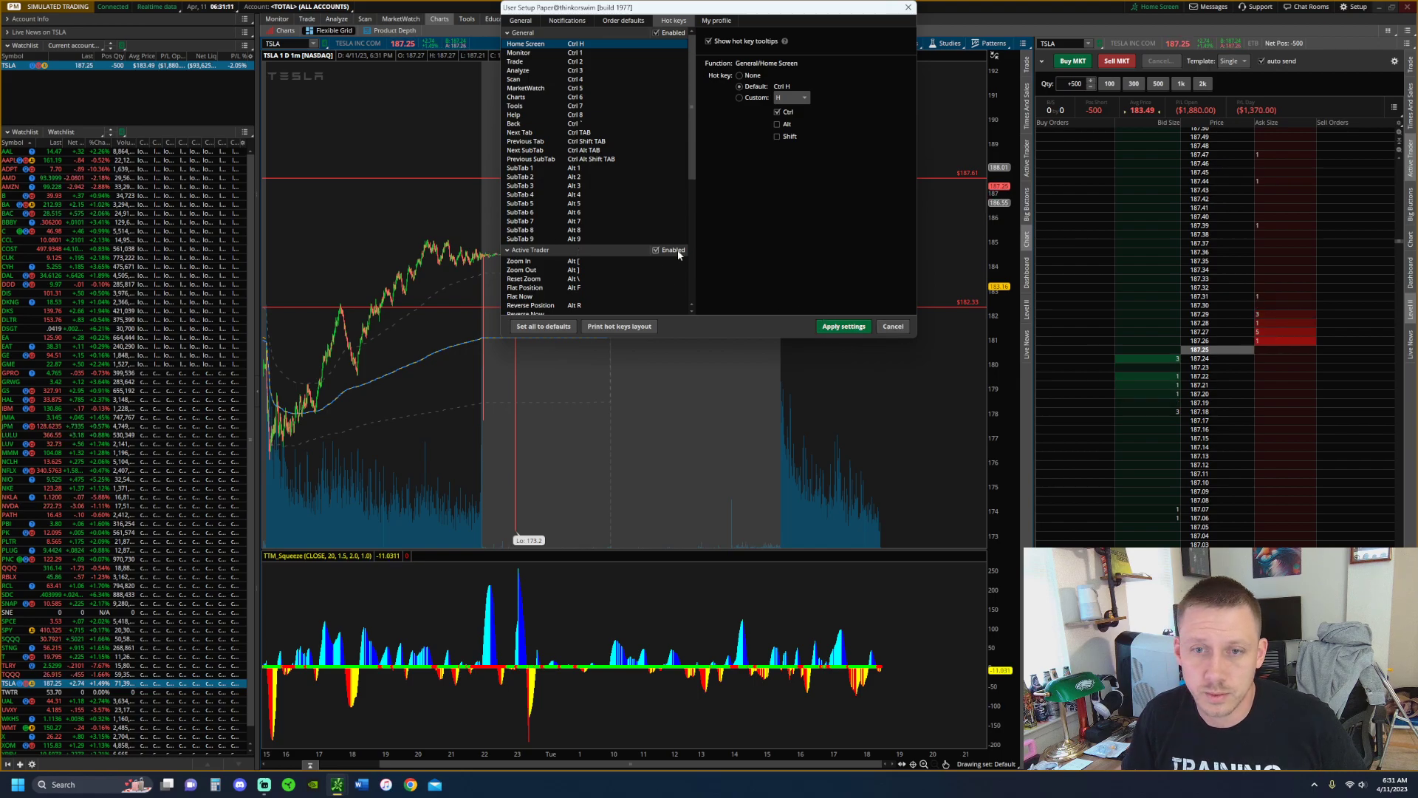
- Uncheck Enabled for the Active Trader hot key group
left_click(659, 251)
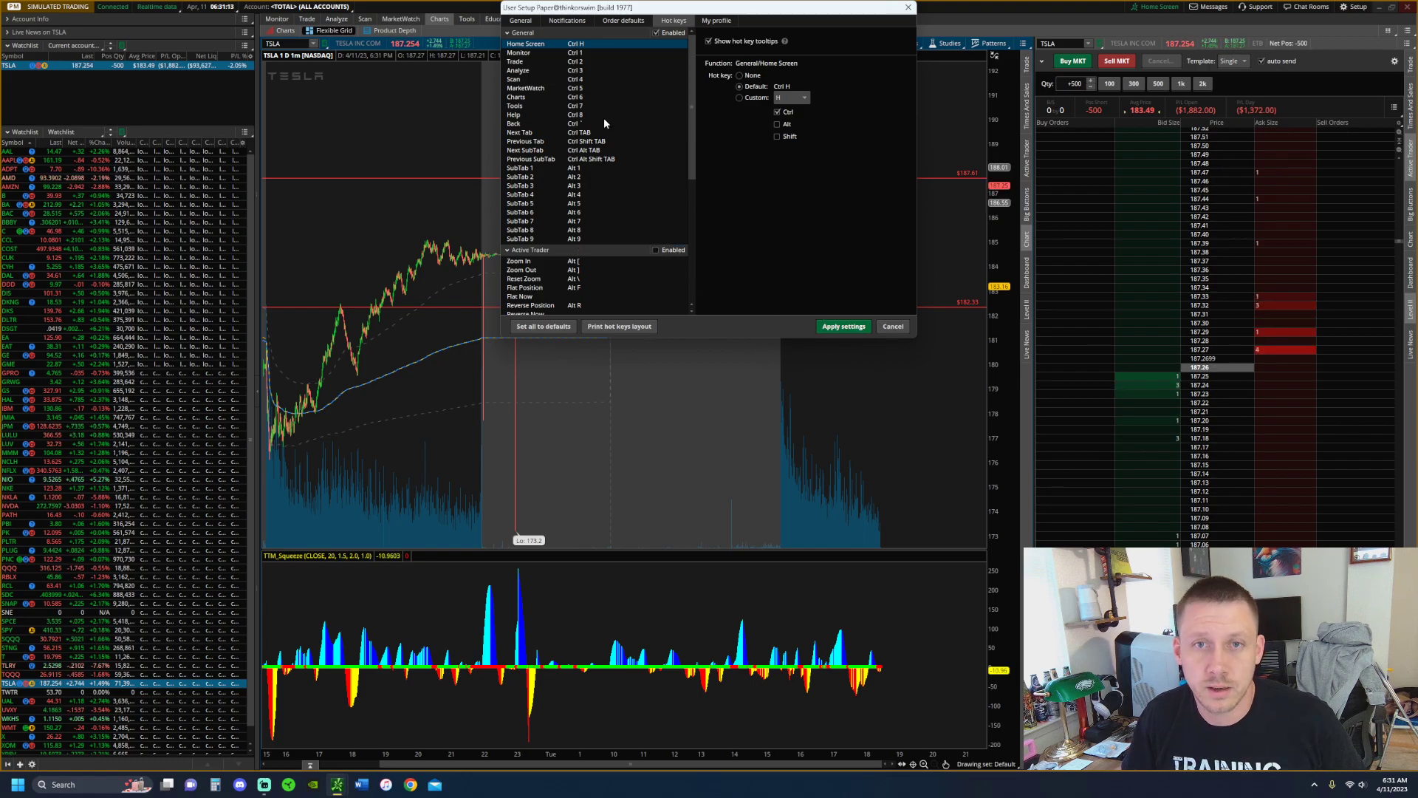
scroll(577, 99, "down", 5)
scroll(577, 100, "up", 5)
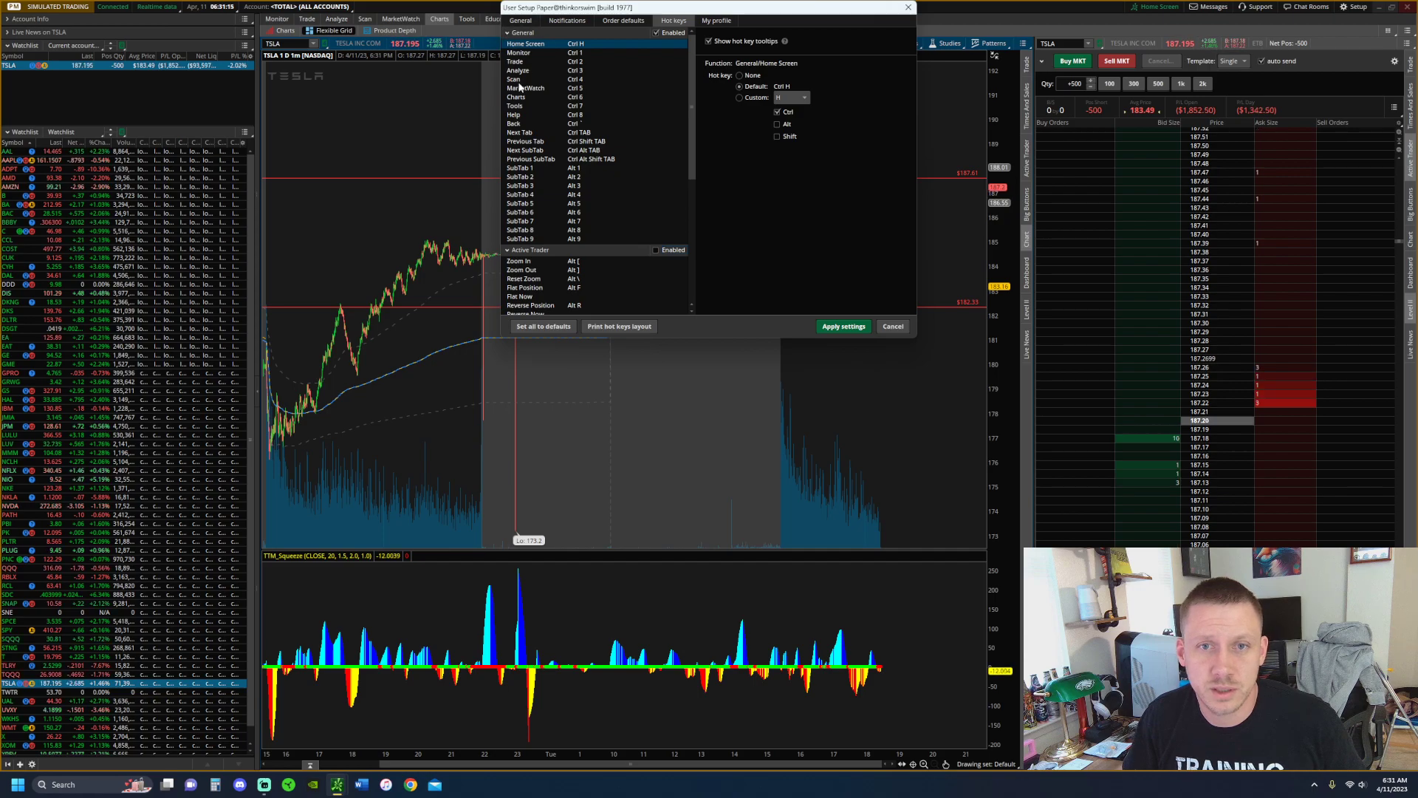
scroll(552, 222, "down", 5)
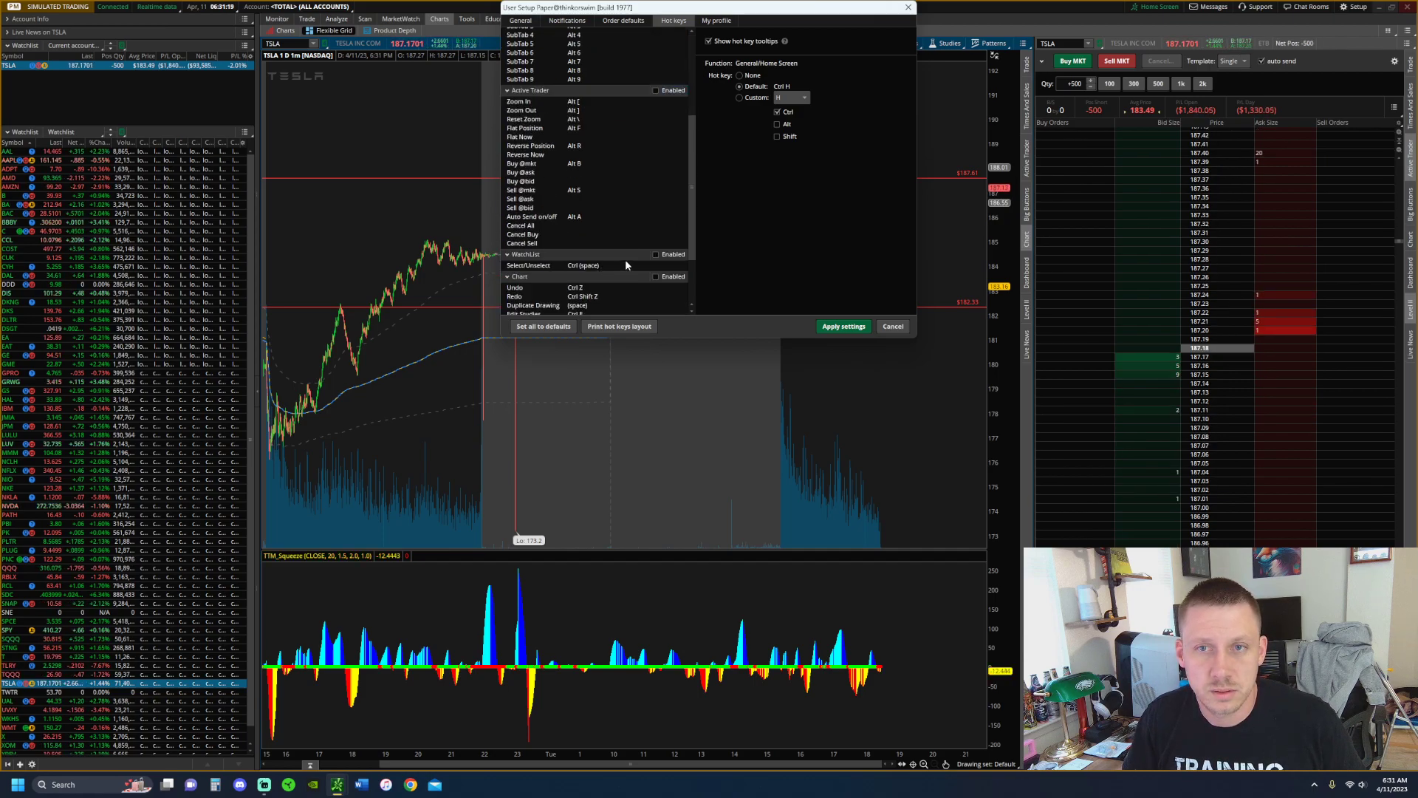
scroll(638, 260, "down", 2)
scroll(645, 263, "down", 1)
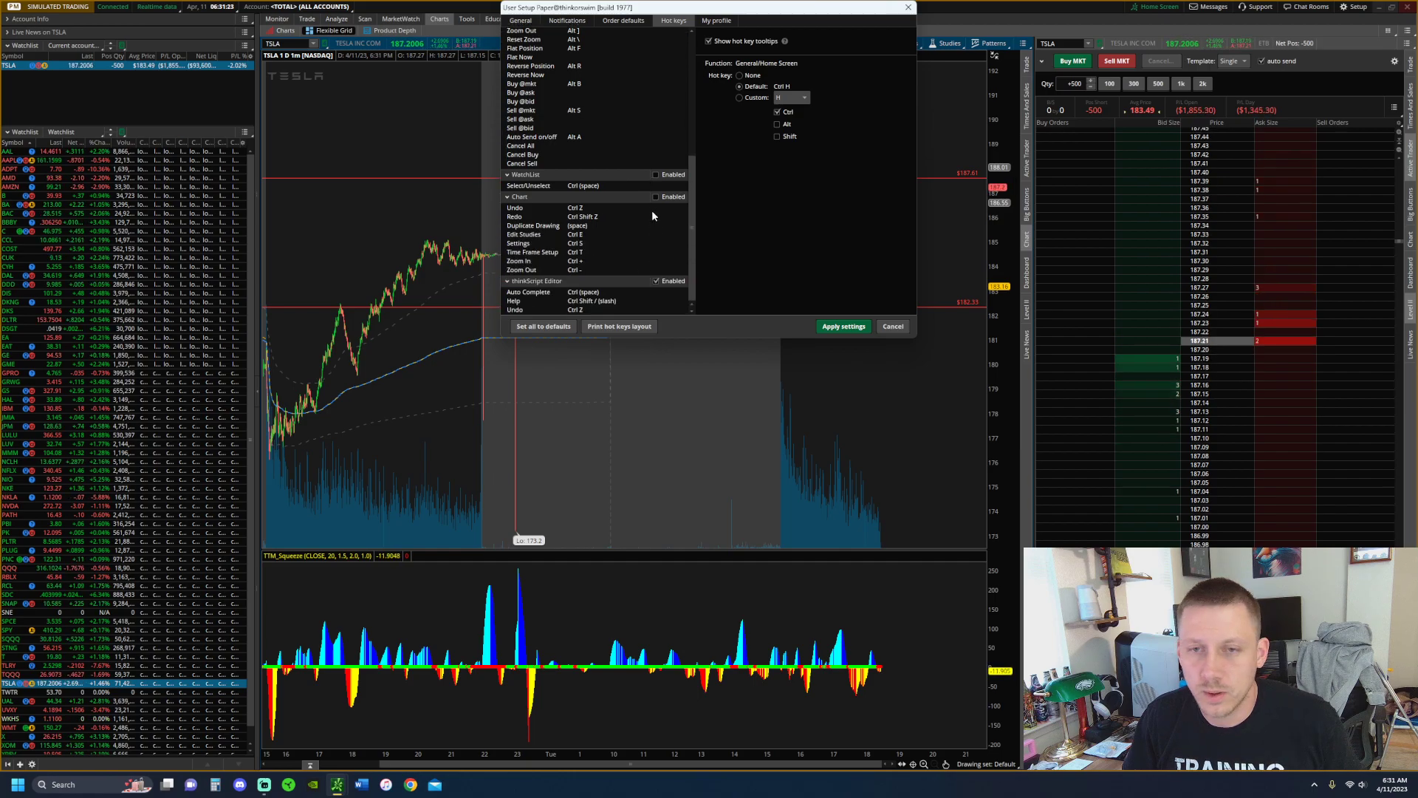
scroll(674, 269, "up", 3)
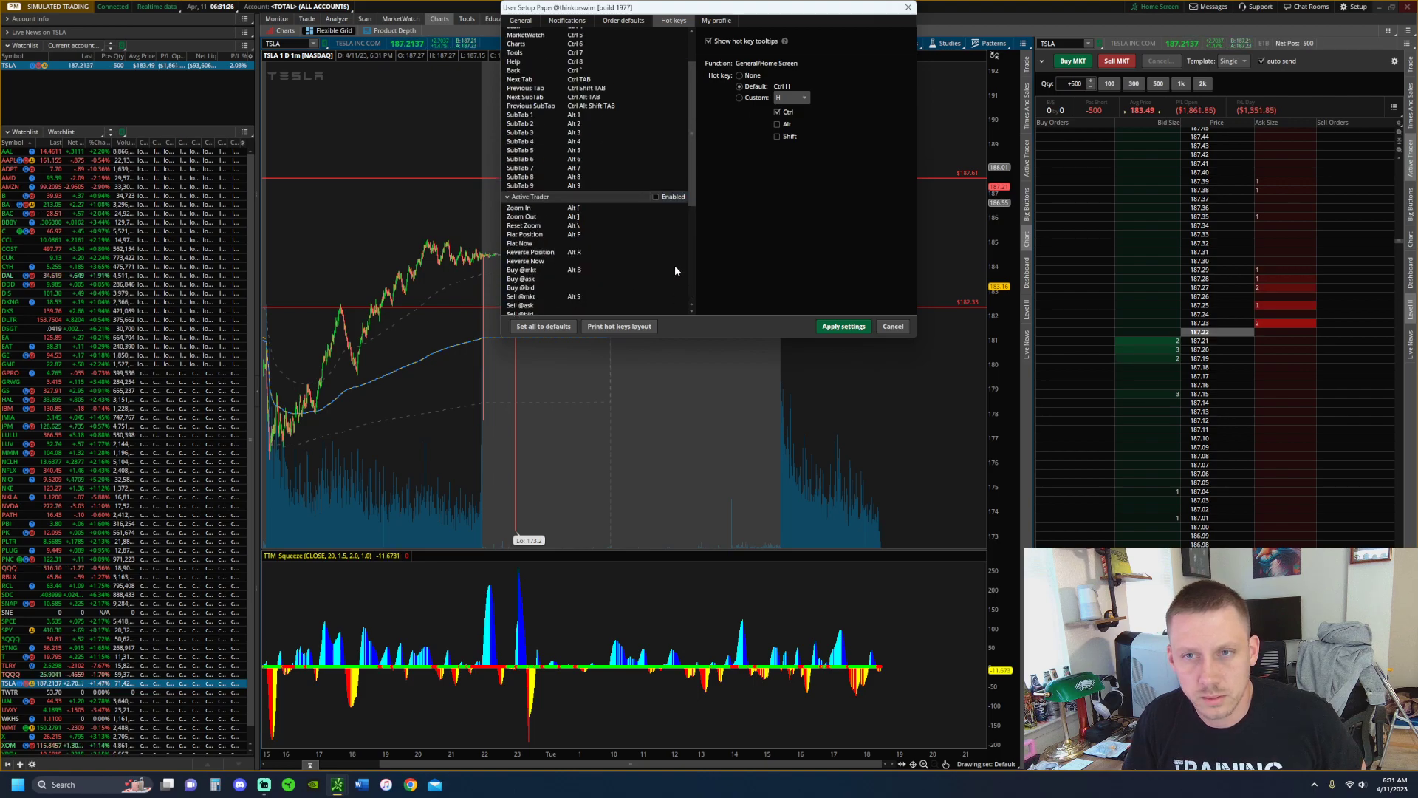
scroll(688, 271, "down", 3)
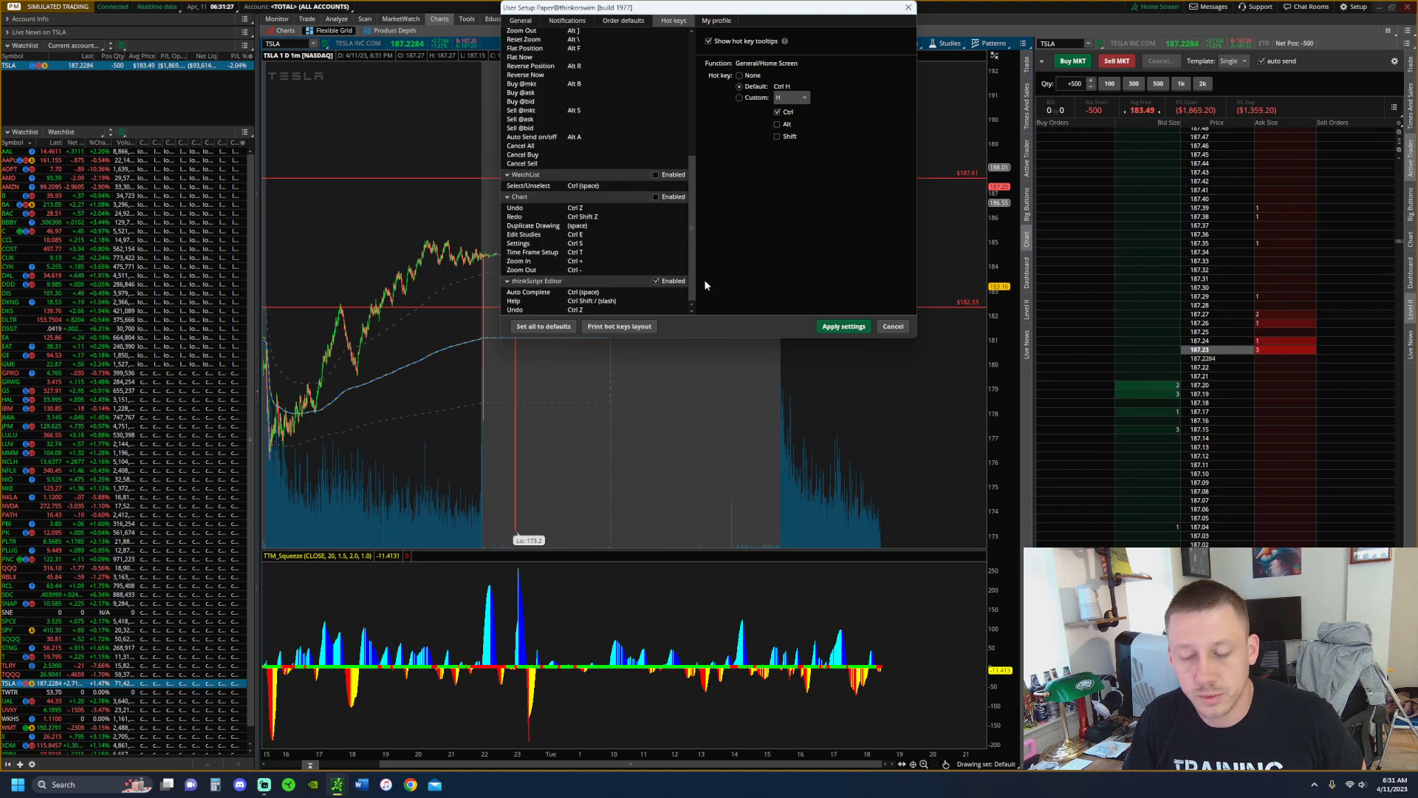
- Apply the hot key settings and dismiss the window system menu
left_click(851, 329)
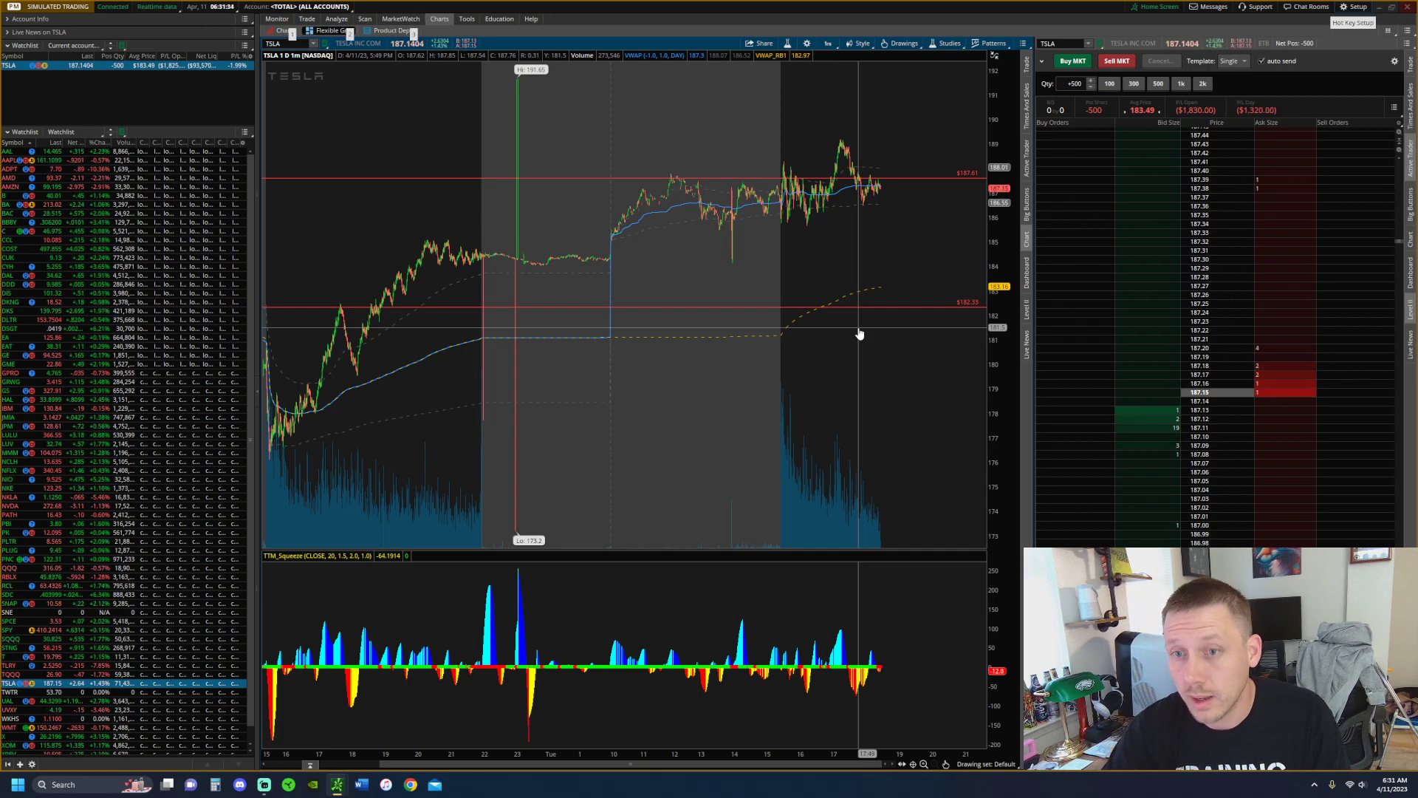
key("alt+space")
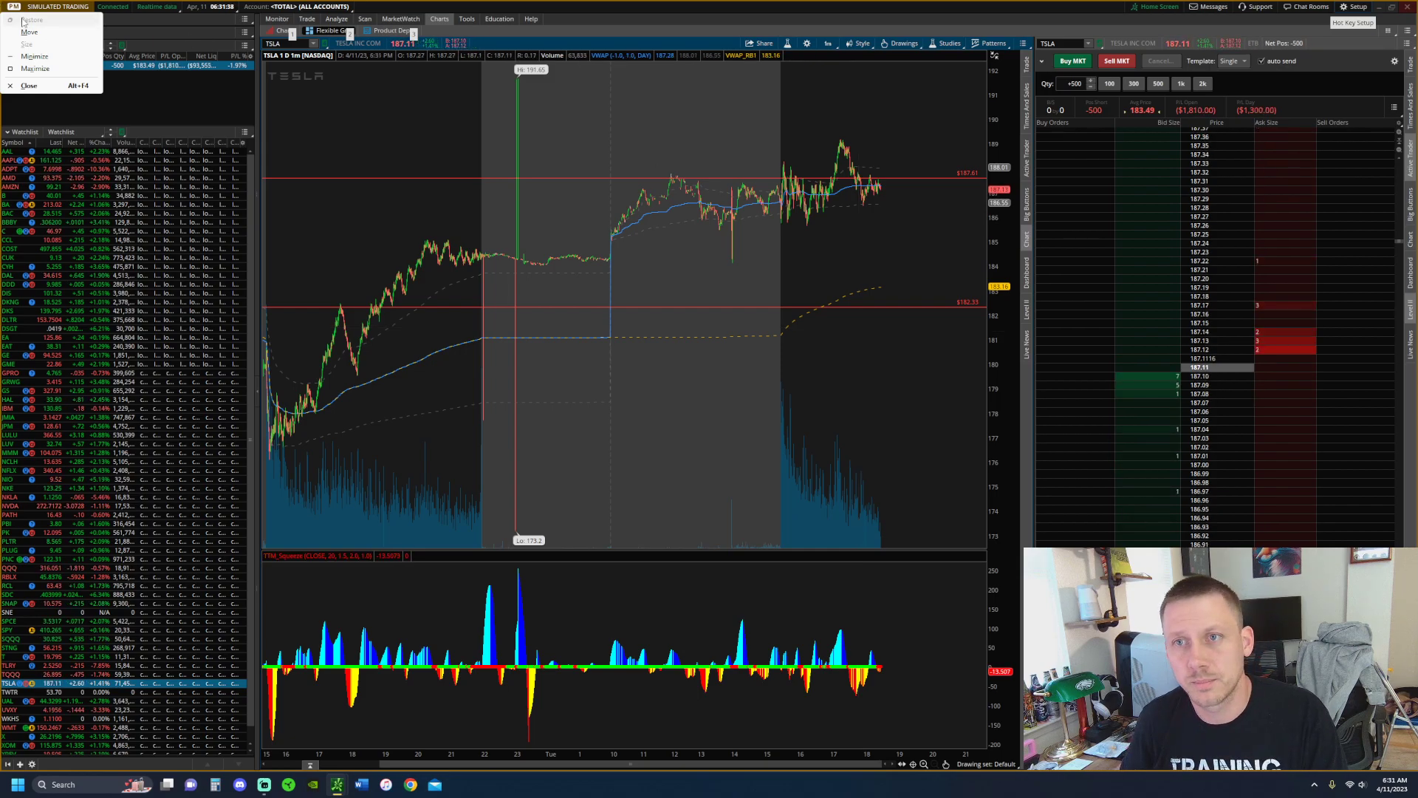
key("Escape")
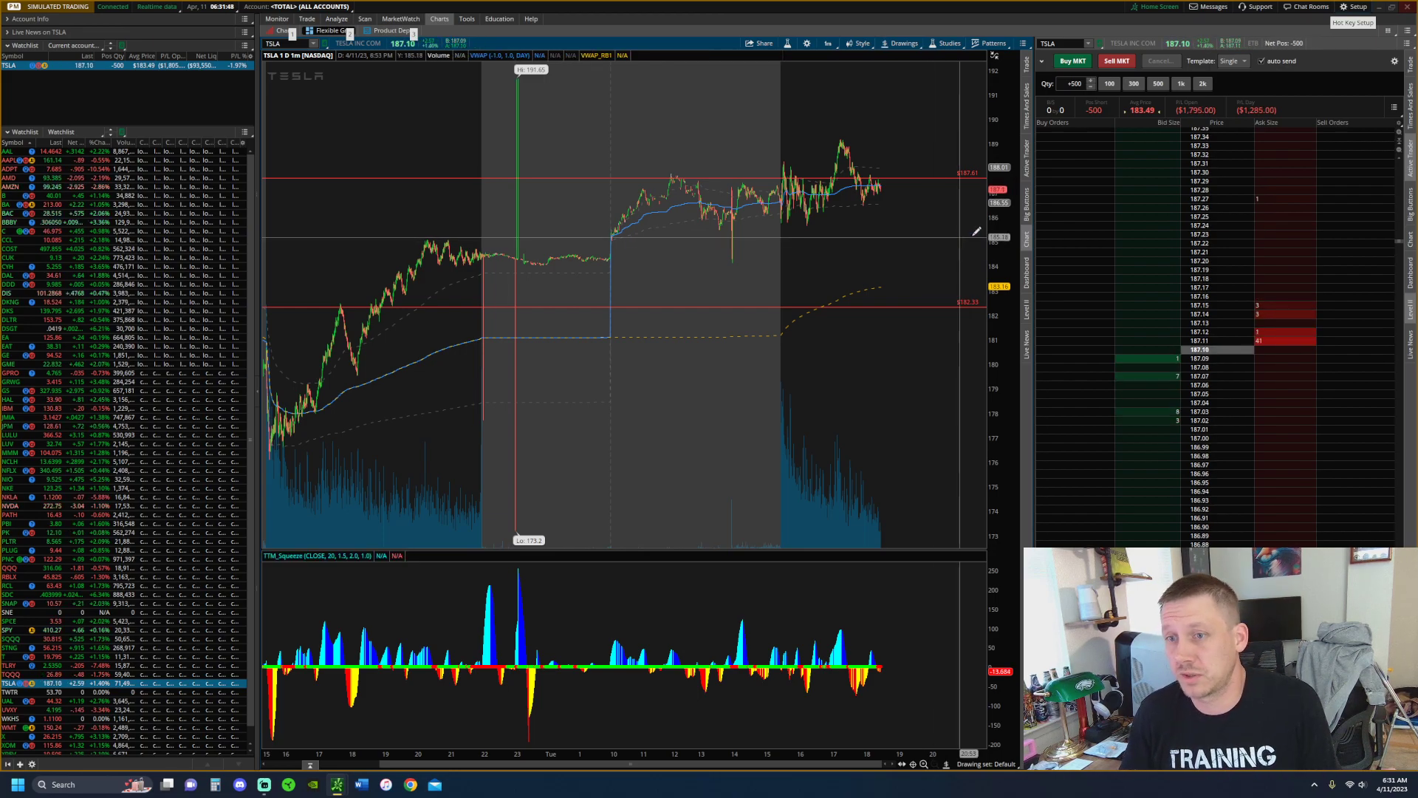
- Stretch the TSLA price scale and box-zoom onto the latest one-minute bars
left_click_drag(997, 228, 1009, 172)
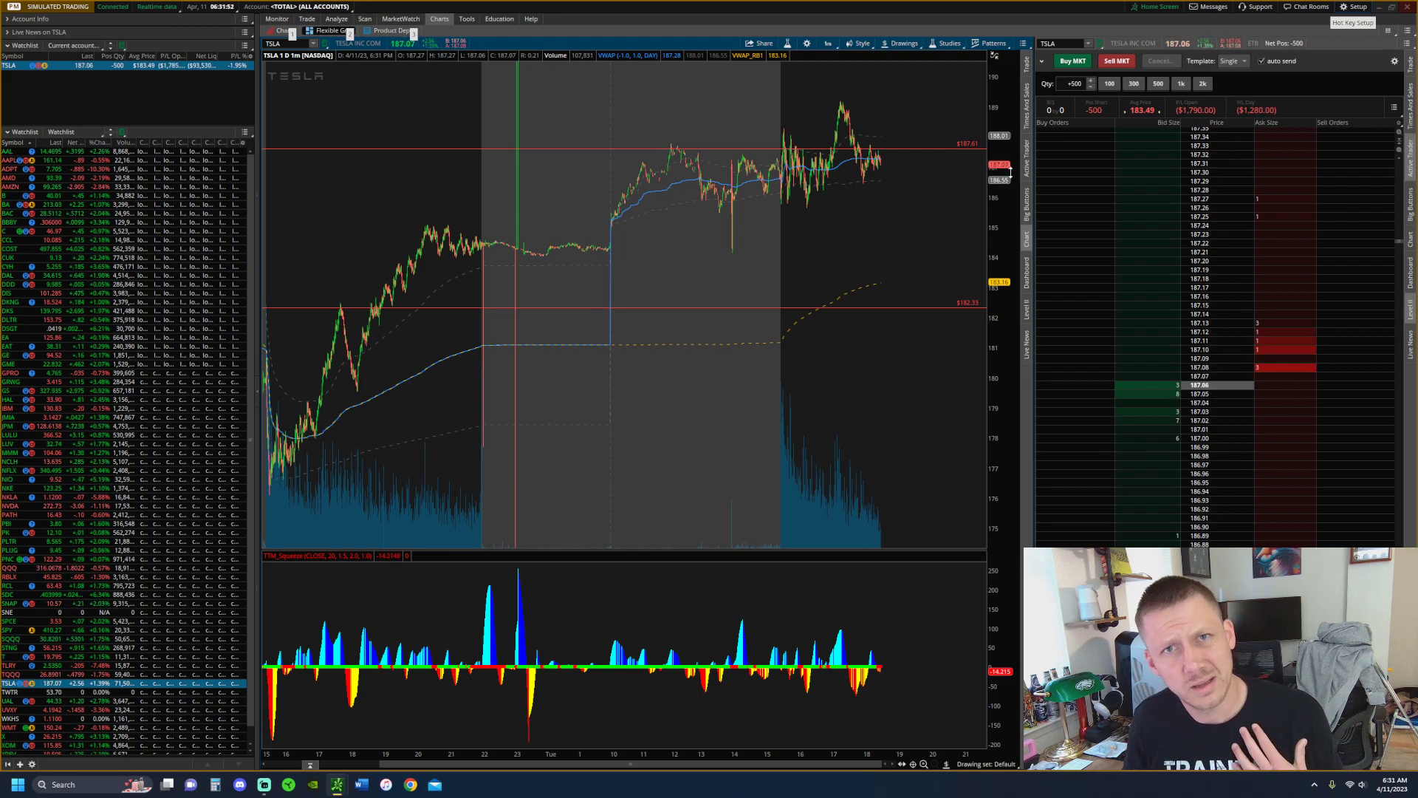
mouse_move(751, 120)
left_mouse_down()
mouse_move(889, 157)
mouse_move(966, 200)
left_mouse_up()
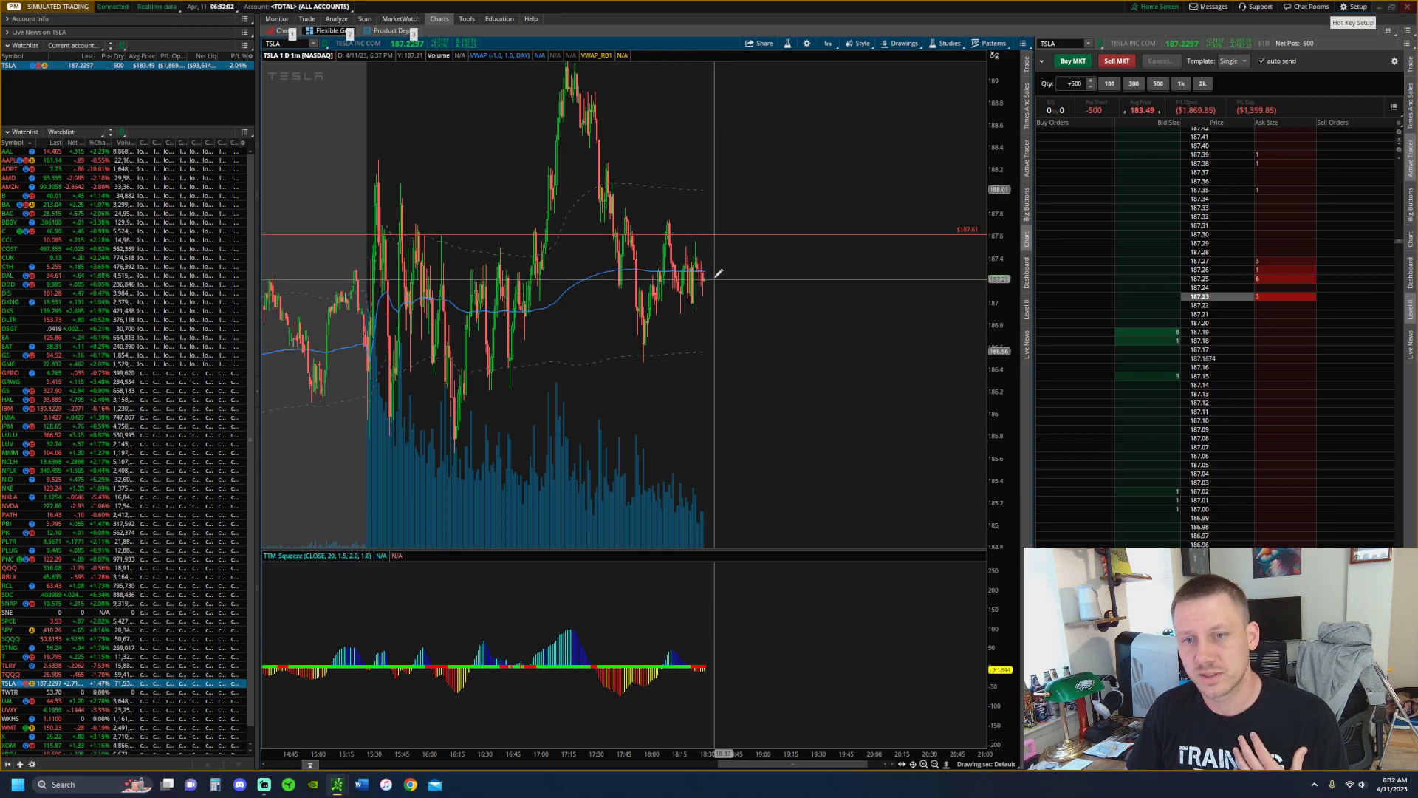
right_click(918, 176)
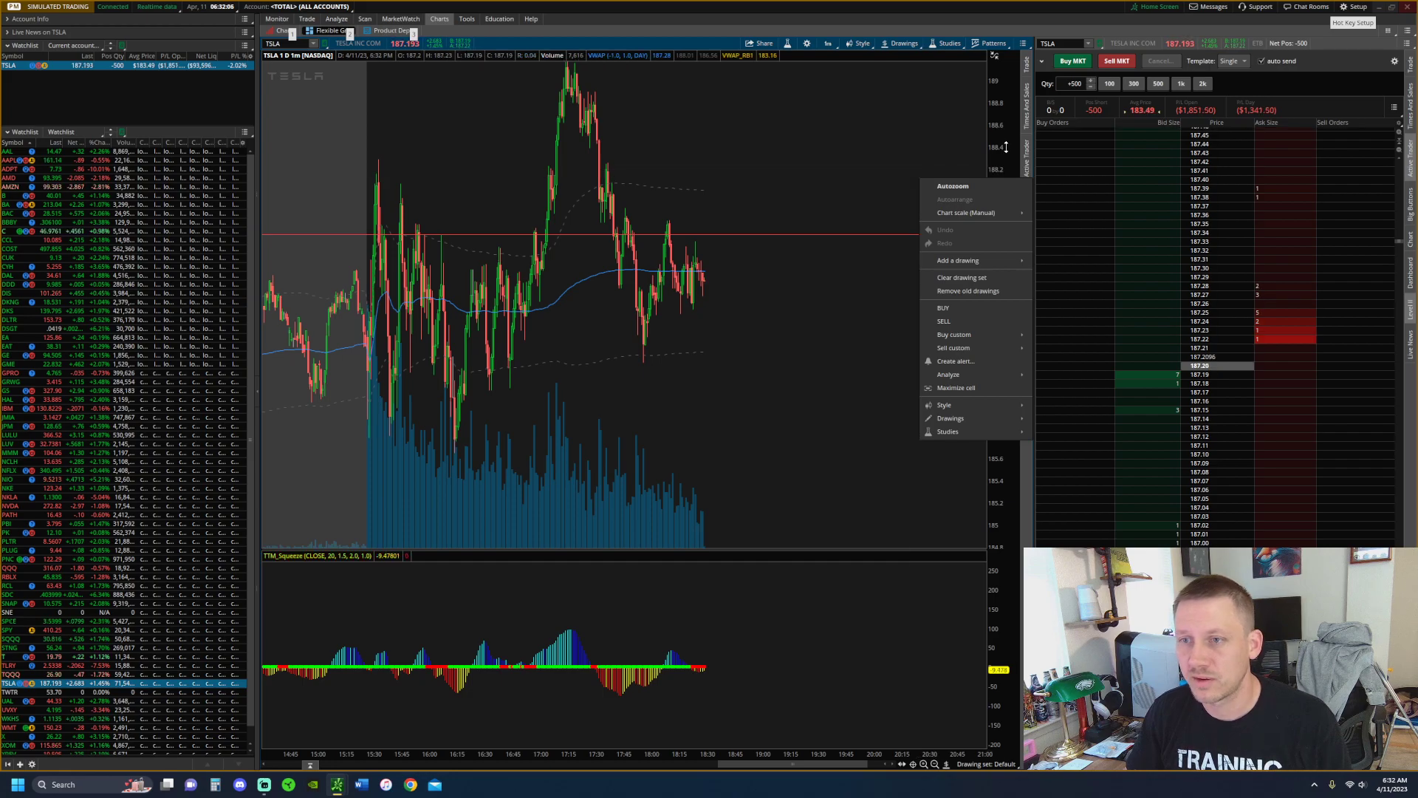
left_click(1001, 258)
left_click_drag(1001, 258, 1006, 260)
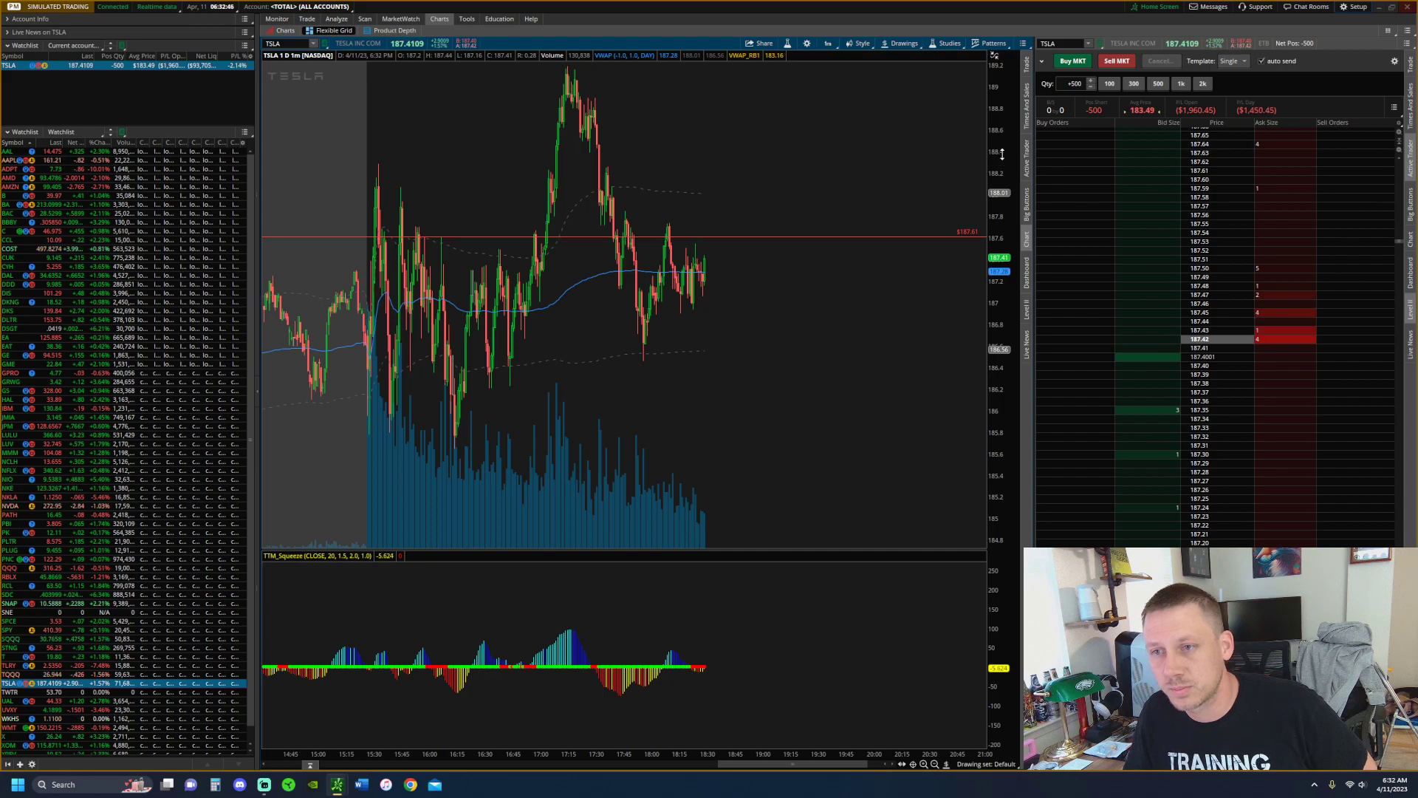
- Drag the TSLA price axis to compress the recent candles vertically
left_click_drag(993, 249, 1000, 191)
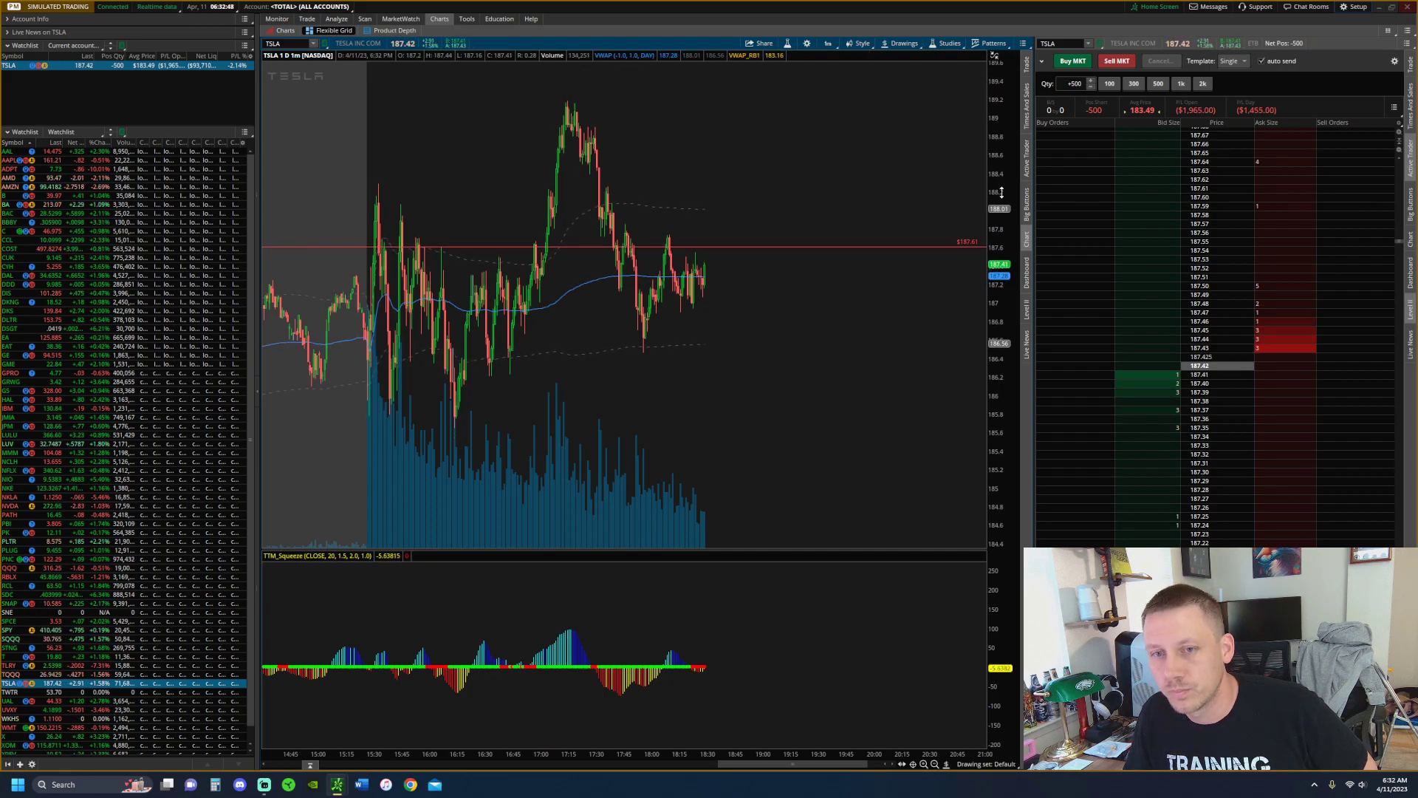